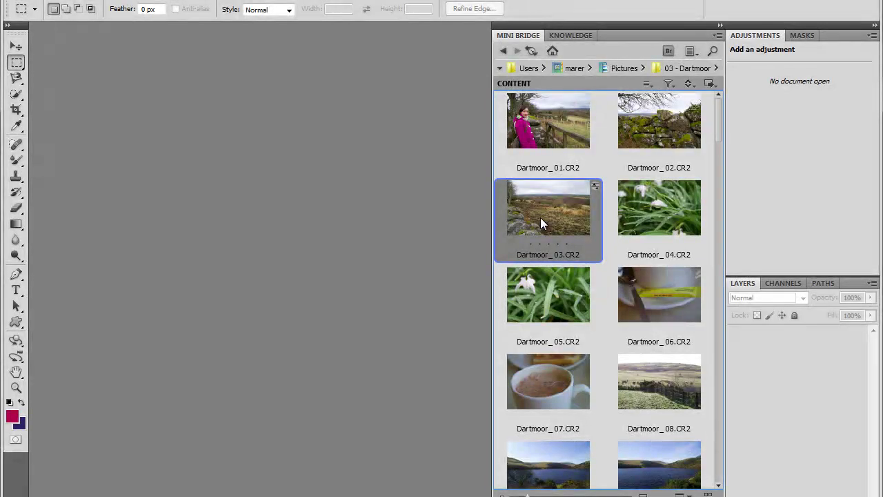
Step: Open the raw photo Dartmoor_ 03.CR2 from Mini Bridge with its default raw settings and collapse the image browser
left_click_drag(527, 220, 320, 168)
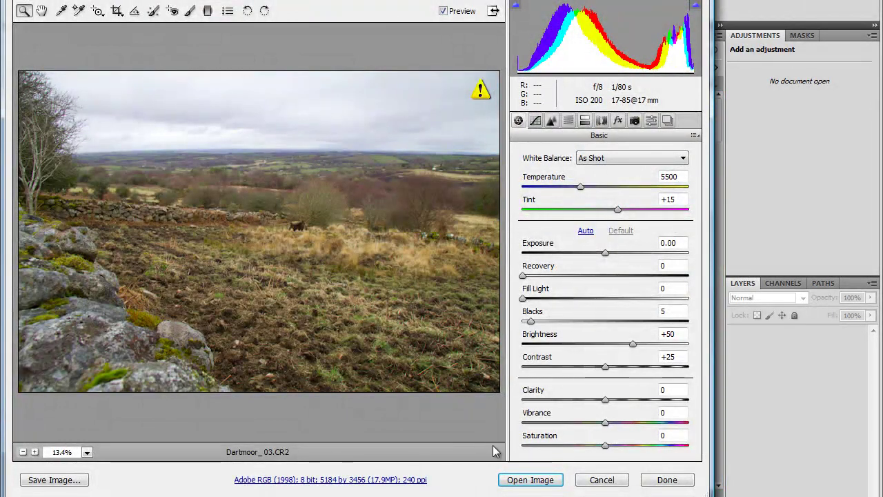
left_click(531, 480)
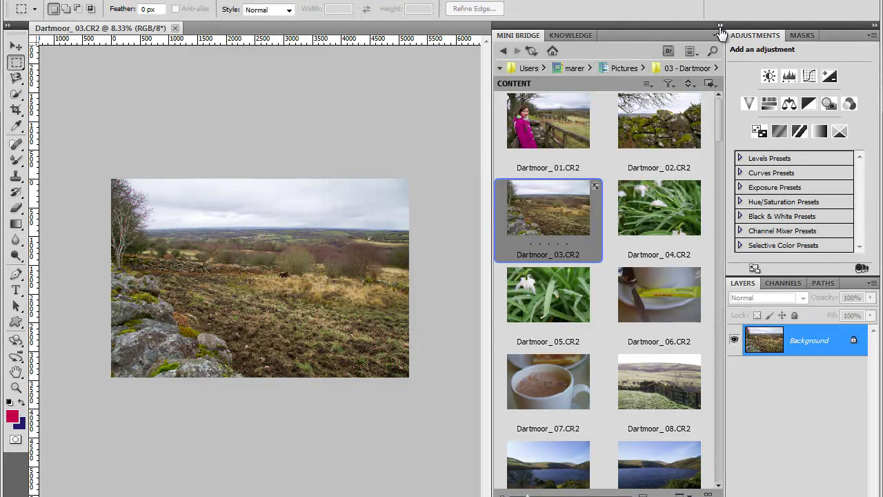
left_click(720, 25)
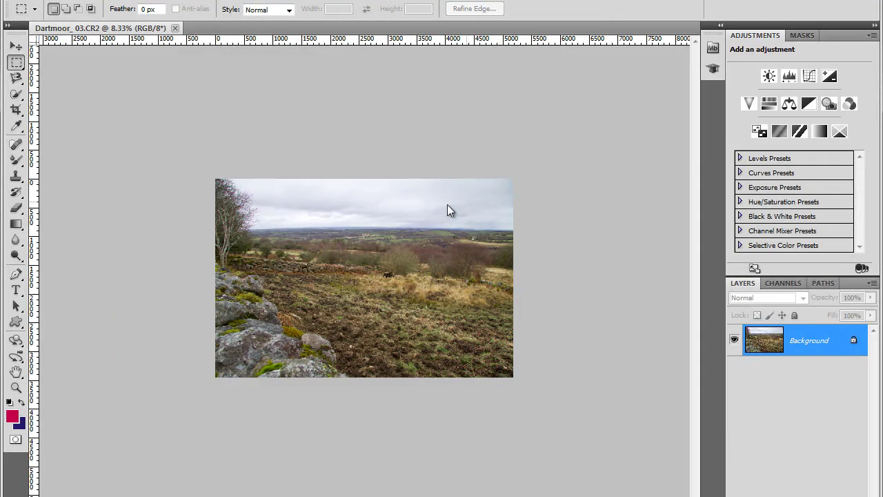
Step: Open the HDR Toning adjustment for the landscape photo and move its dialog clear of most of the image
left_click(296, 0)
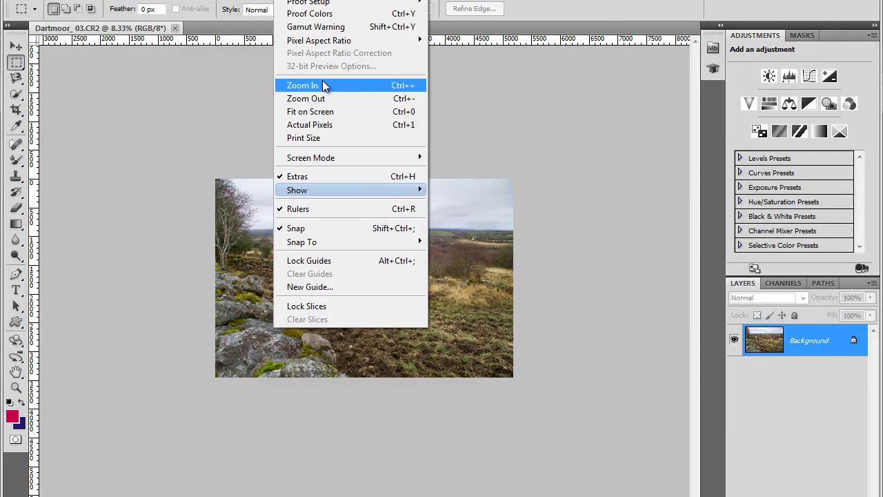
left_click(322, 85)
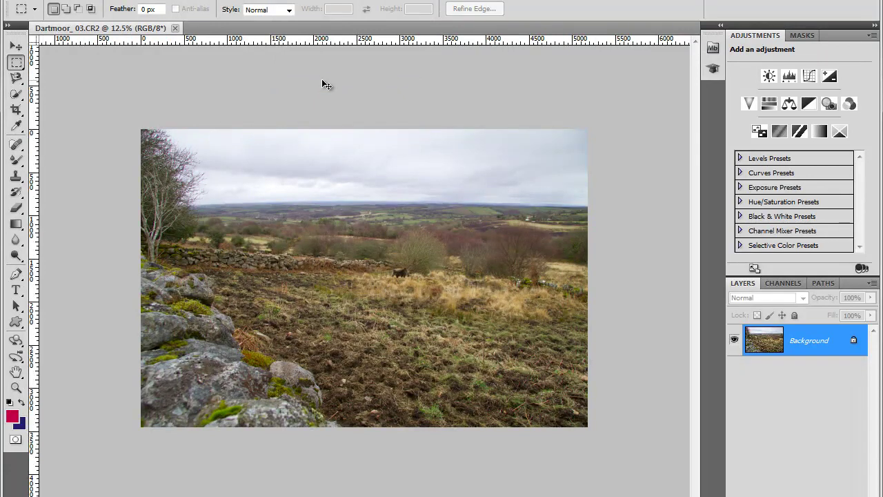
key("ctrl+plus")
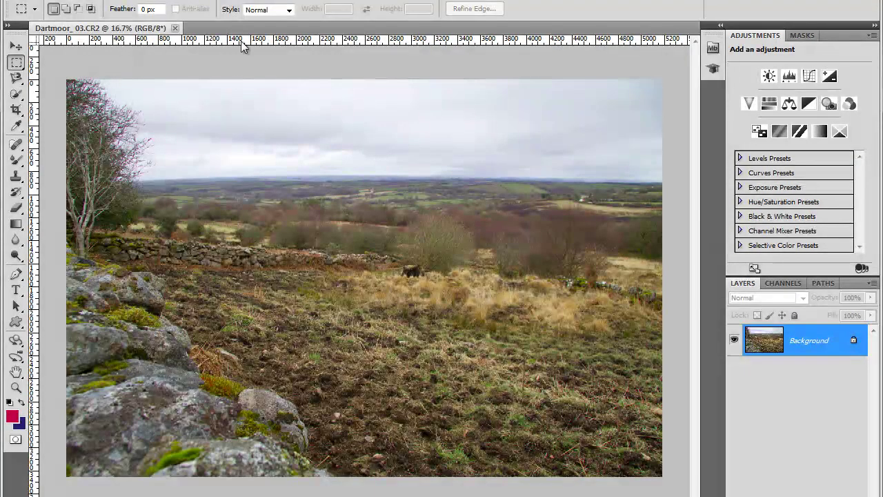
left_click(97, 0)
mouse_move(195, 20)
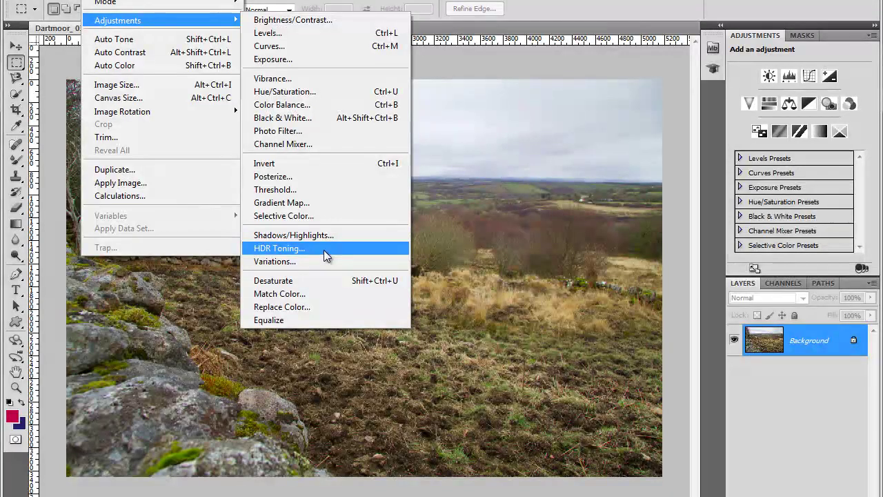
left_click(324, 250)
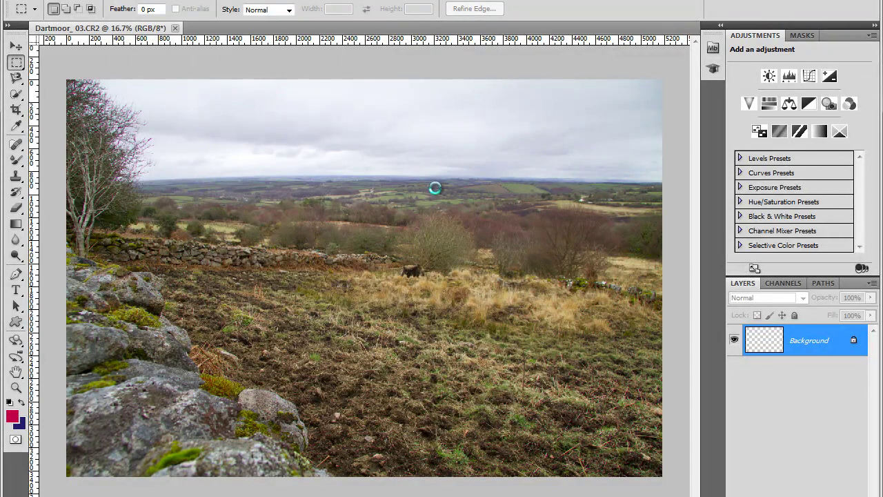
left_click_drag(586, 37, 701, 76)
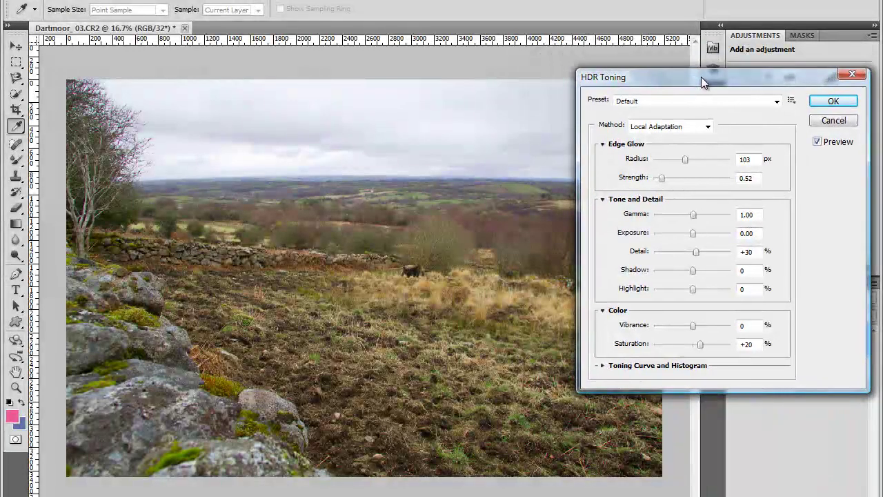
Step: Try the Monochromatic Artistic and Monochromatic High Contrast presets in HDR Toning
left_click(777, 102)
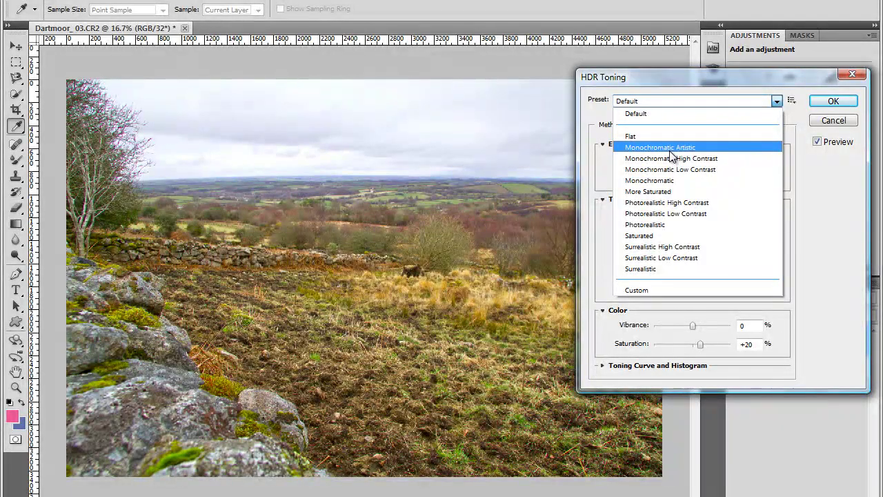
left_click(670, 150)
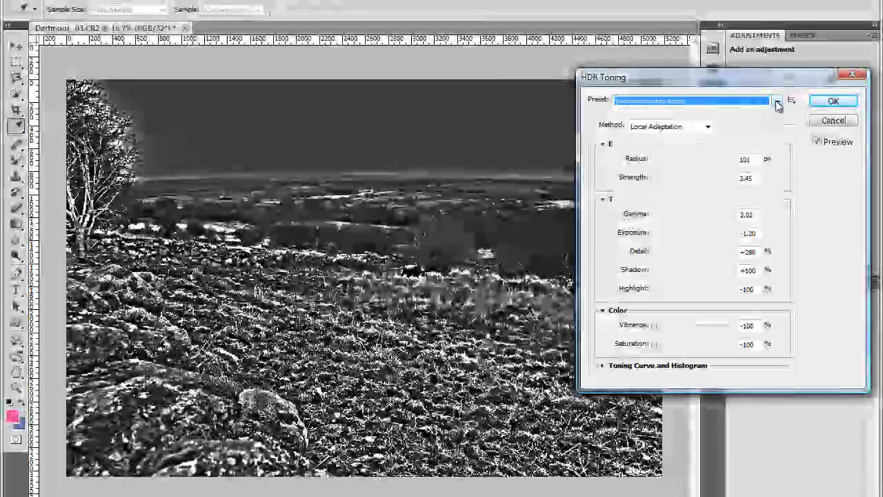
left_click(777, 102)
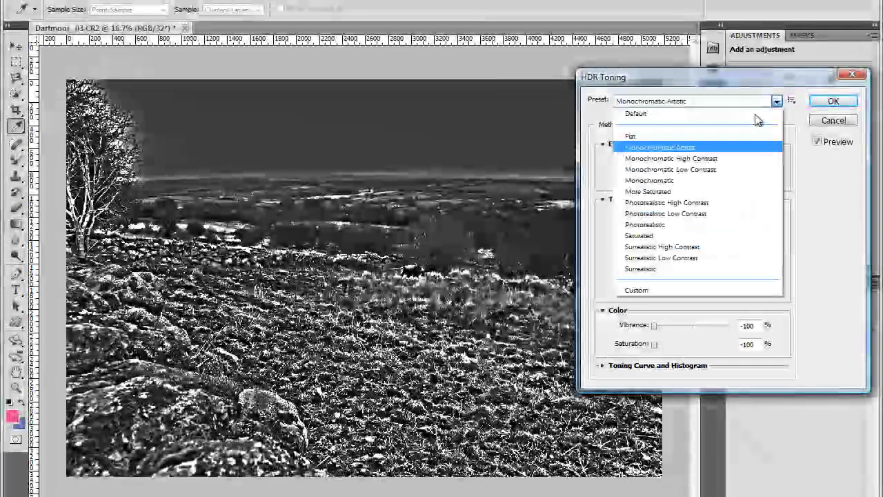
left_click(697, 161)
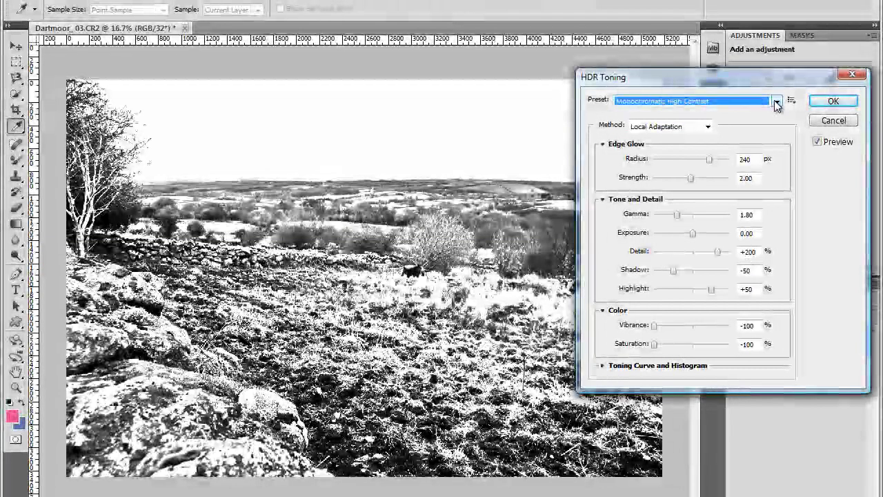
Step: Choose the More Saturated preset in HDR Toning and move the dialog farther off the photo
left_click(777, 103)
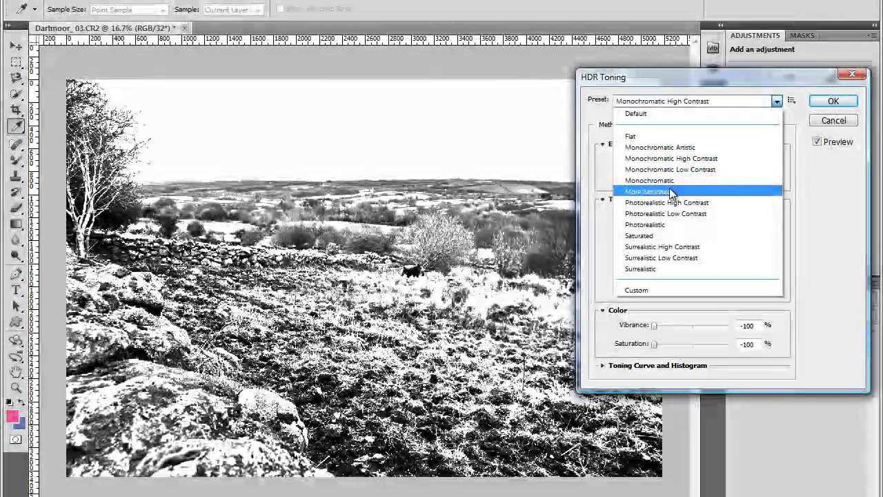
left_click(668, 191)
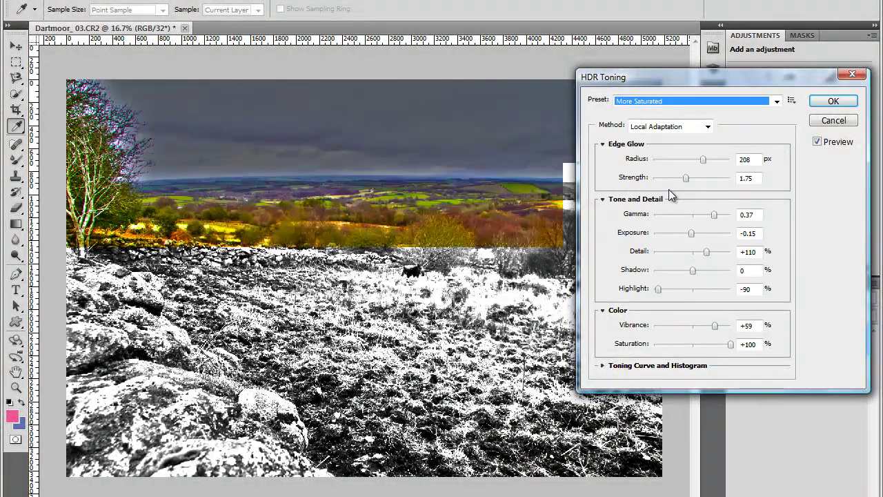
left_click_drag(688, 79, 741, 73)
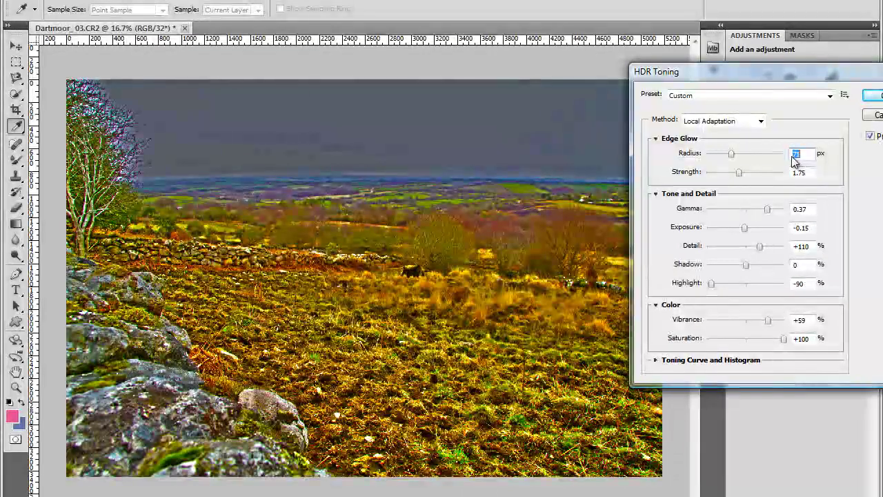
Step: Set the Edge Glow radius to 282 px and strength to 2.49, and compare the photo without and with the preview
left_click(756, 155)
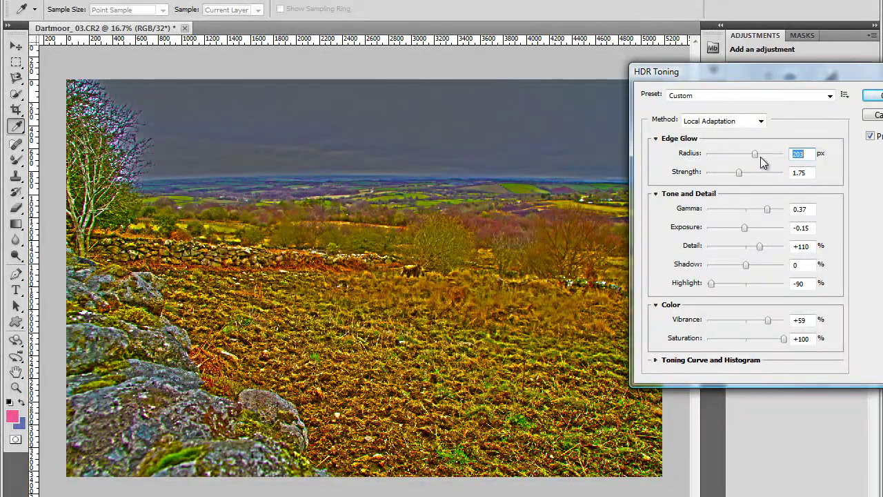
left_click(762, 154)
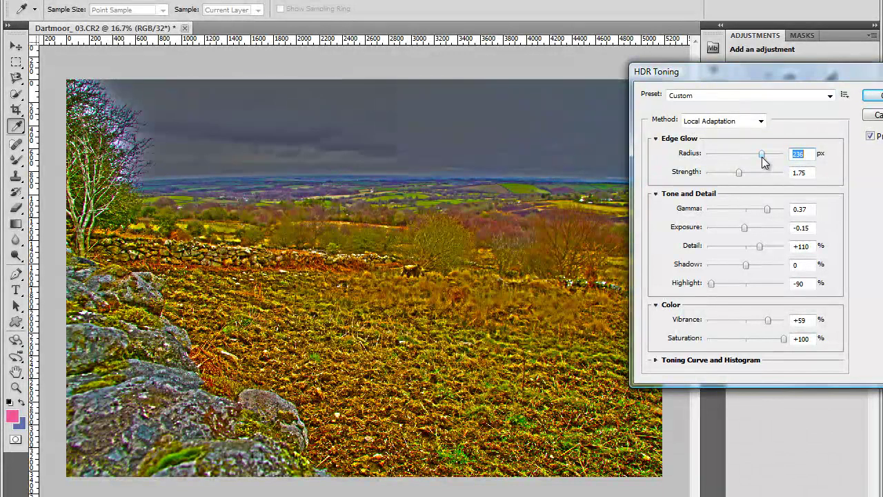
left_click_drag(763, 156, 770, 158)
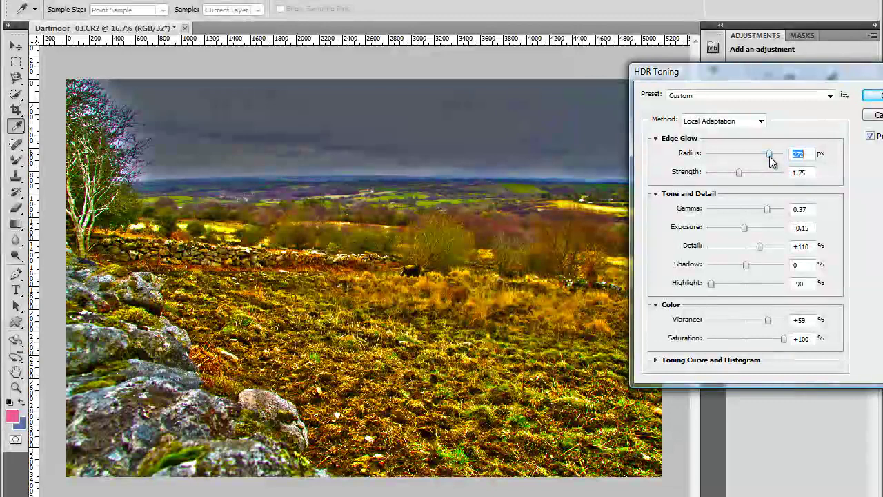
left_click_drag(772, 161, 773, 161)
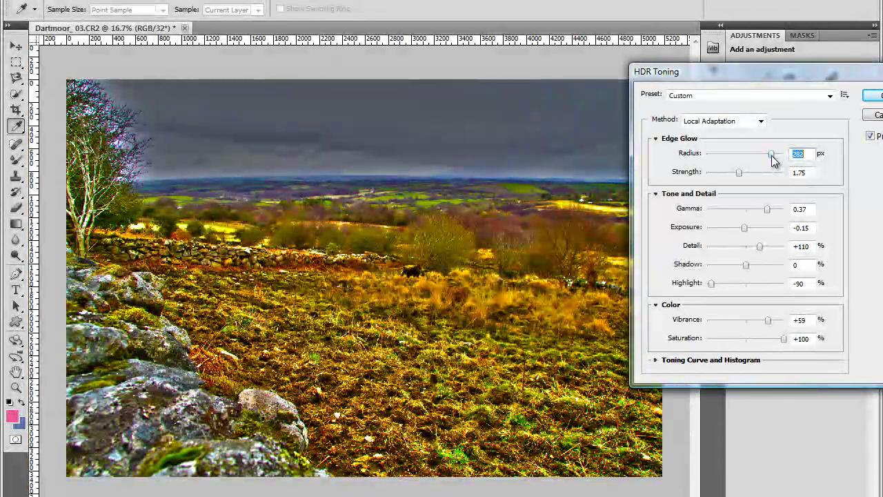
left_click_drag(735, 175, 755, 178)
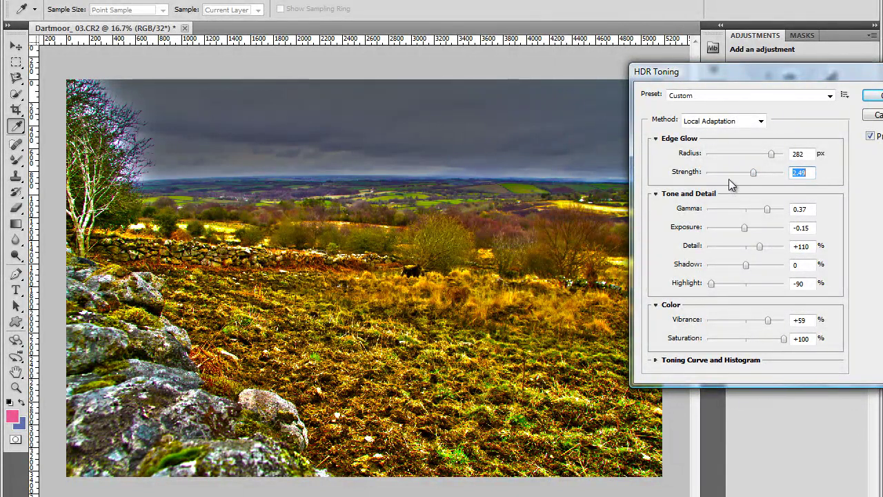
left_click(869, 137)
left_click(870, 138)
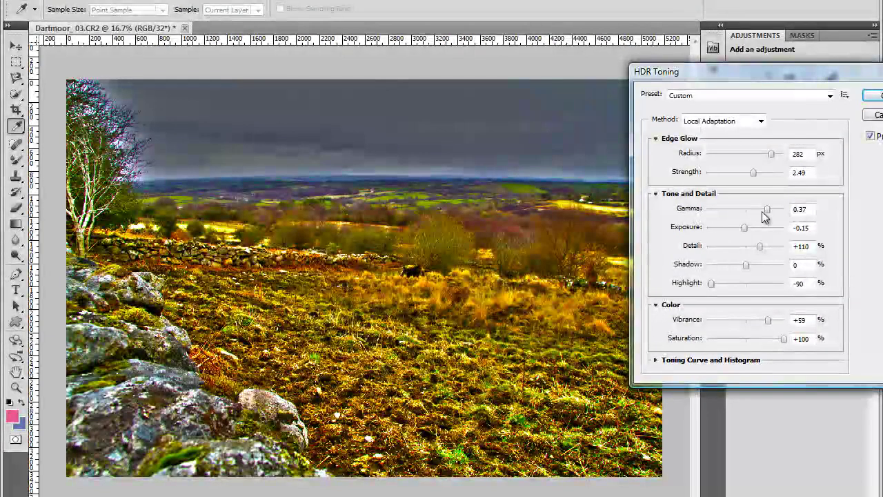
Step: Set the HDR Toning gamma to 1.51 and the detail to +192%
left_click_drag(764, 214, 734, 216)
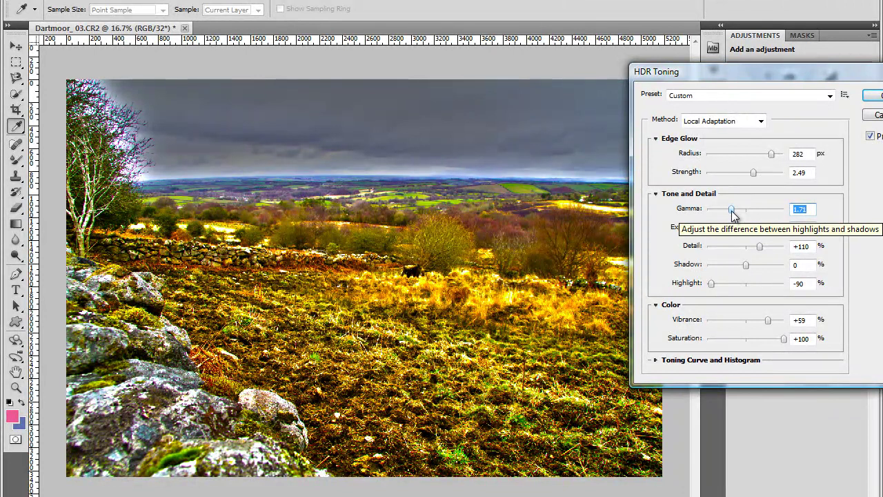
left_click_drag(734, 216, 737, 215)
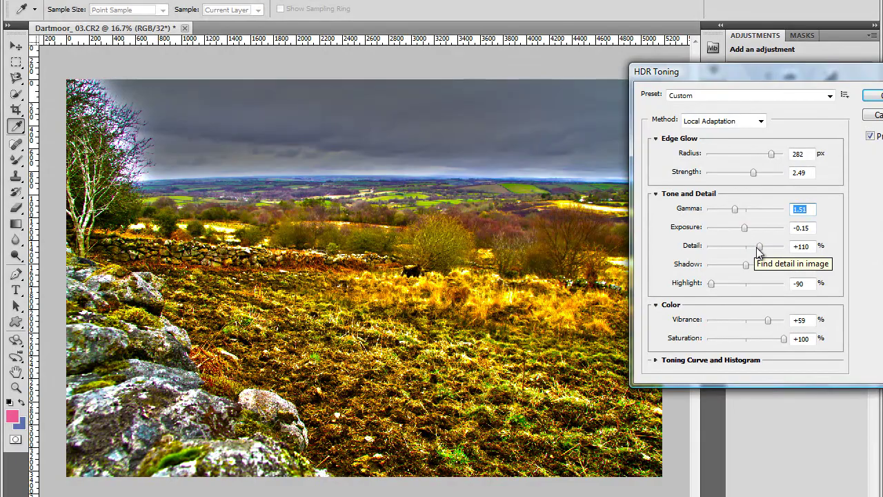
mouse_move(759, 247)
left_mouse_down()
mouse_move(746, 251)
mouse_move(774, 252)
left_mouse_up()
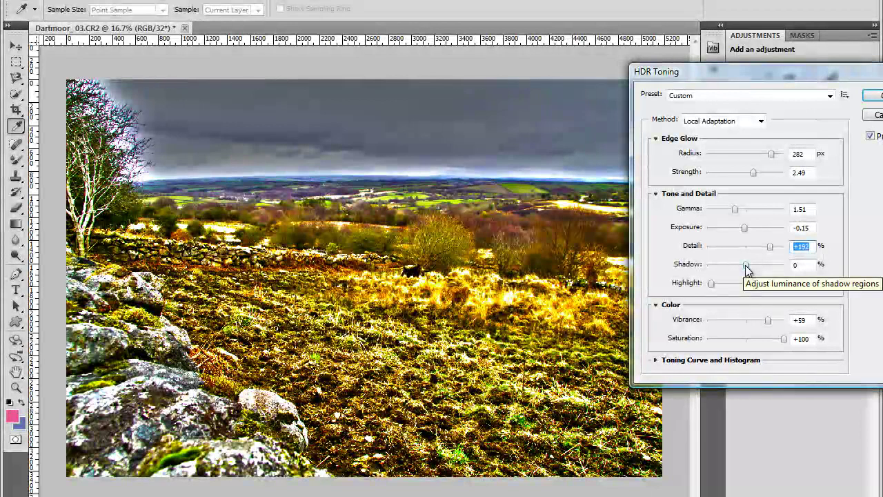
Step: Set the HDR Toning shadow to -80% and the highlight to -71%
left_click_drag(747, 269, 769, 271)
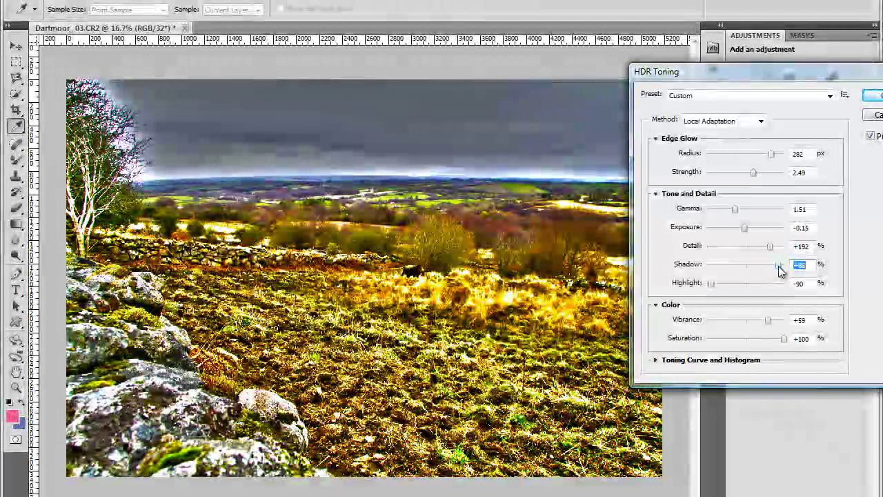
left_click_drag(769, 271, 766, 273)
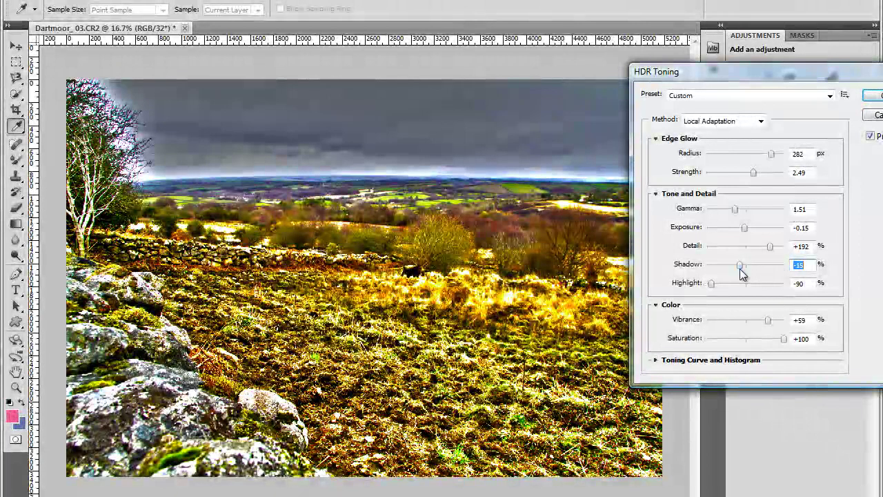
left_click_drag(742, 274, 703, 272)
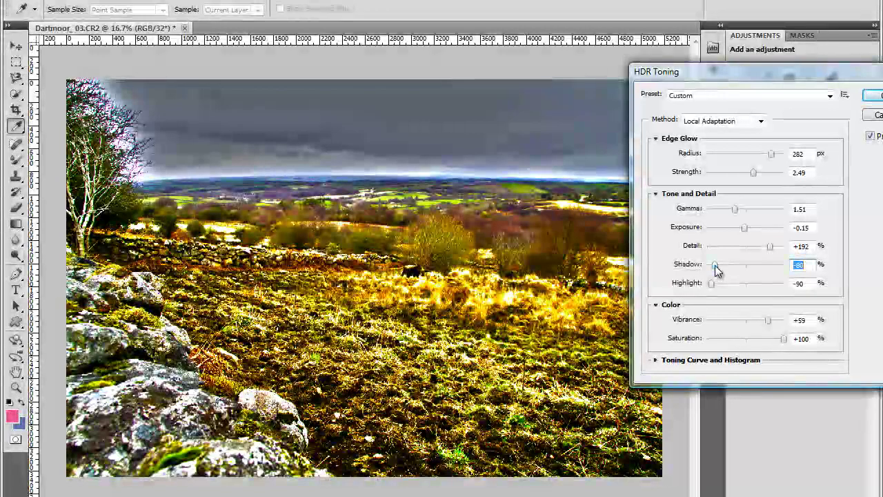
left_click_drag(712, 285, 759, 285)
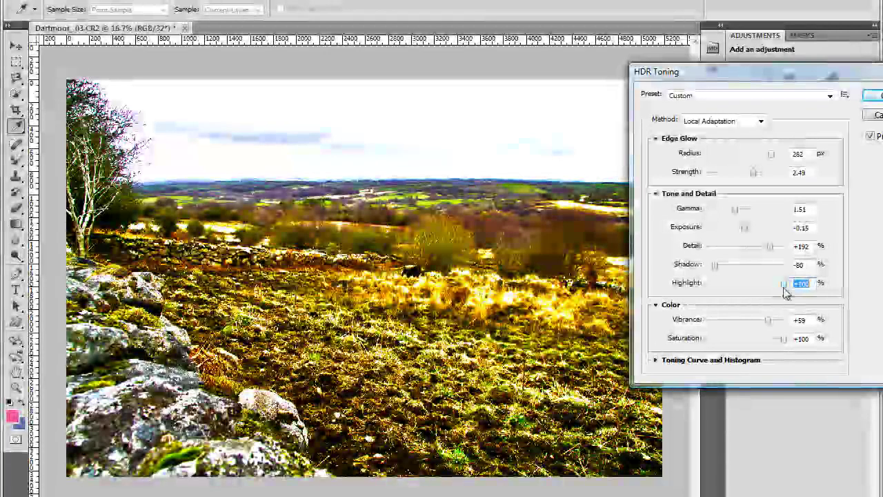
left_click_drag(784, 289, 719, 285)
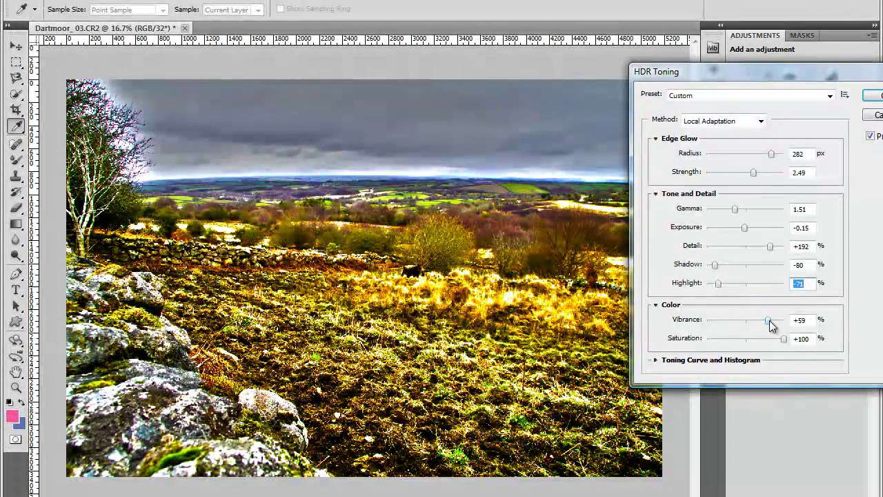
Step: Raise the HDR Toning vibrance to +100% and compare the photo without and with the preview
left_click_drag(770, 321, 785, 321)
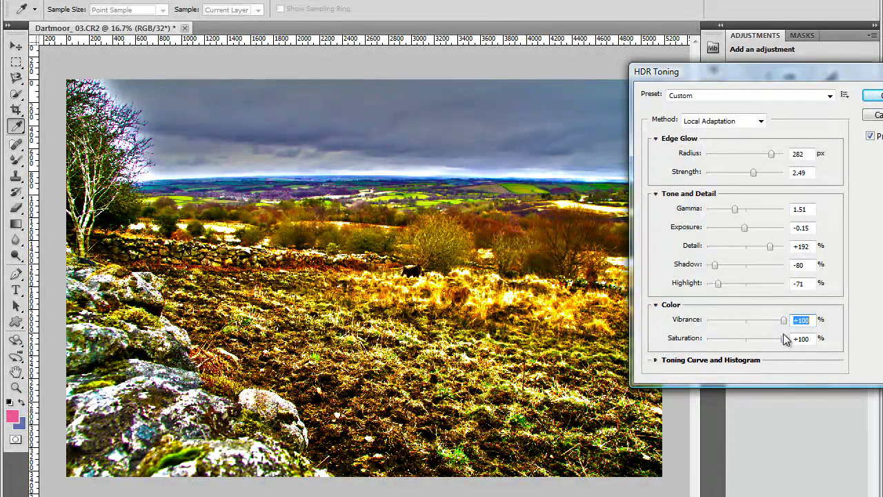
left_click(871, 137)
left_click(871, 136)
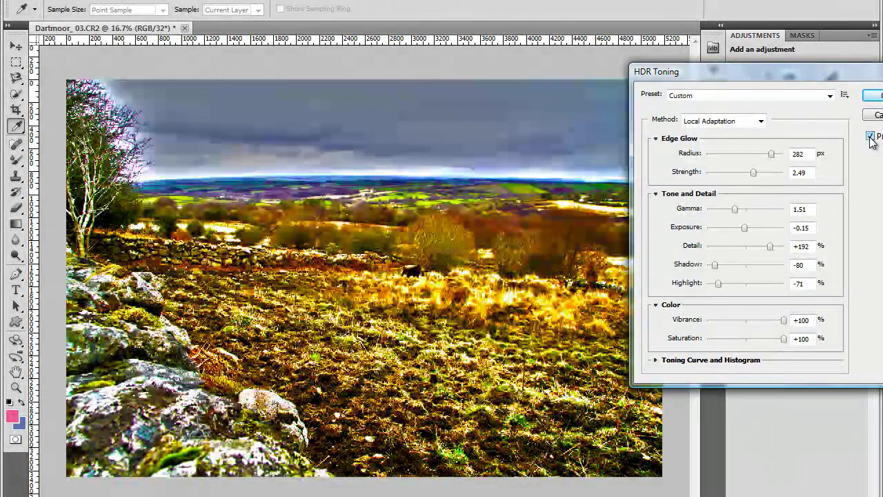
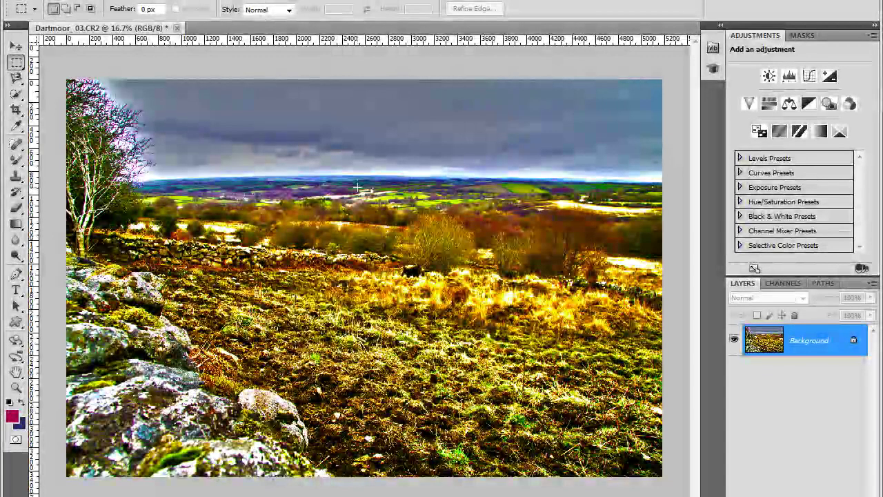
Step: Compare the original photo with the toned version by undoing and restoring the HDR Toning repeatedly
key("ctrl+z")
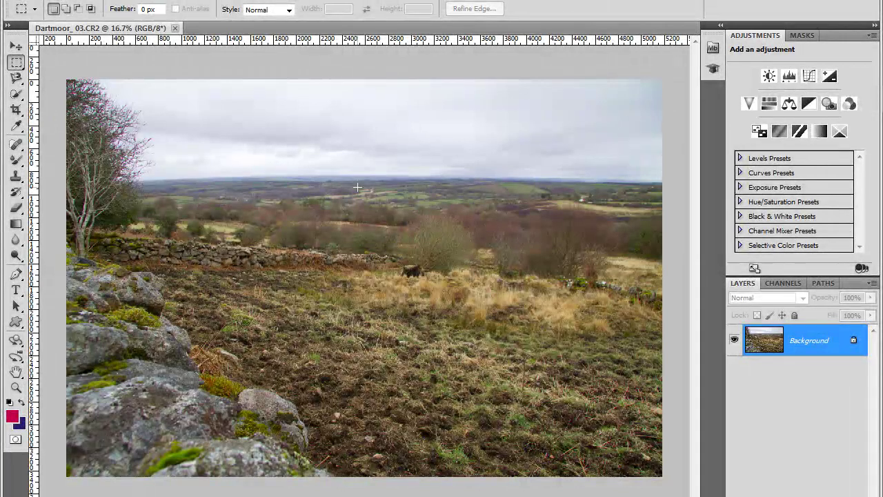
key("ctrl+z")
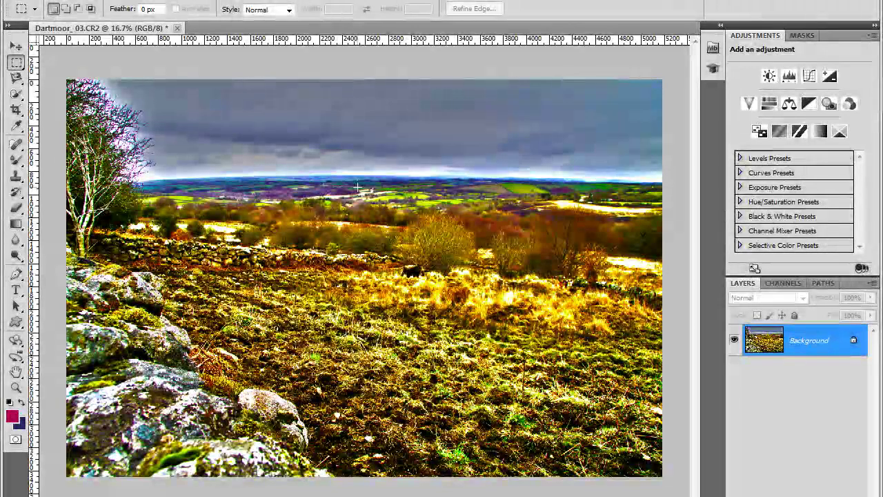
key("ctrl+z")
key("ctrl+z")
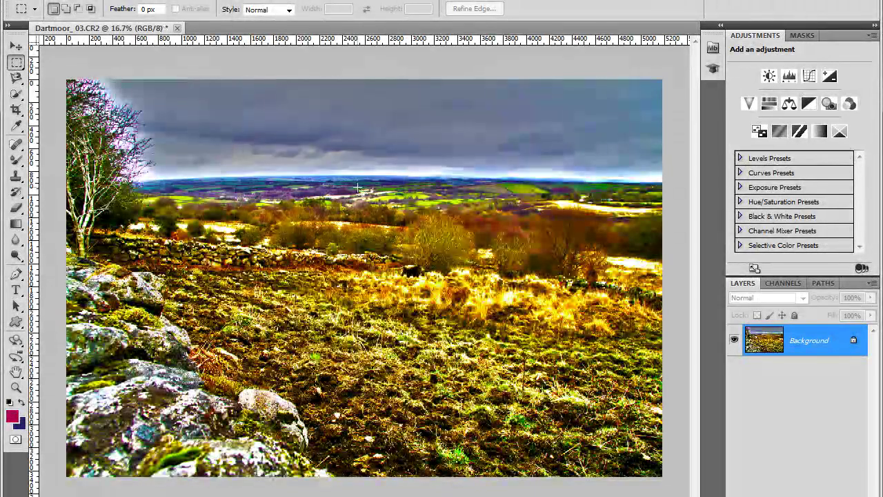